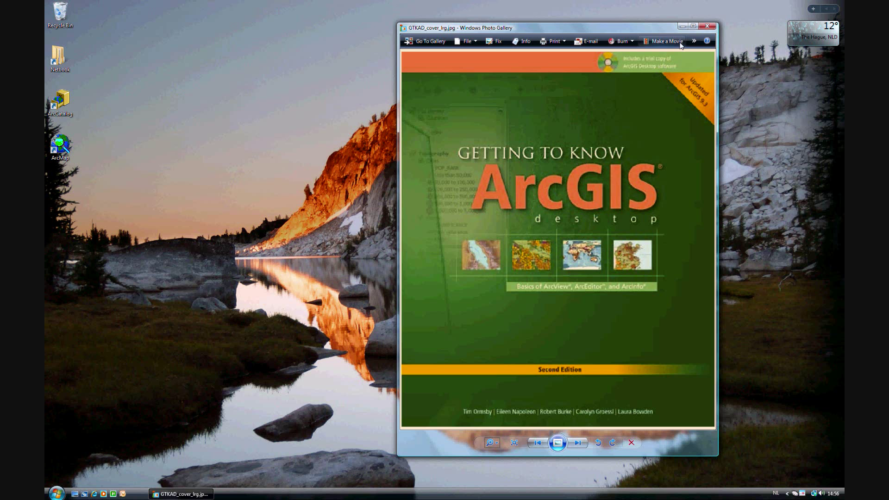
Minimize the Photo Gallery window showing GTKAD_cover_lrg.jpg to reveal the desktop
click(683, 26)
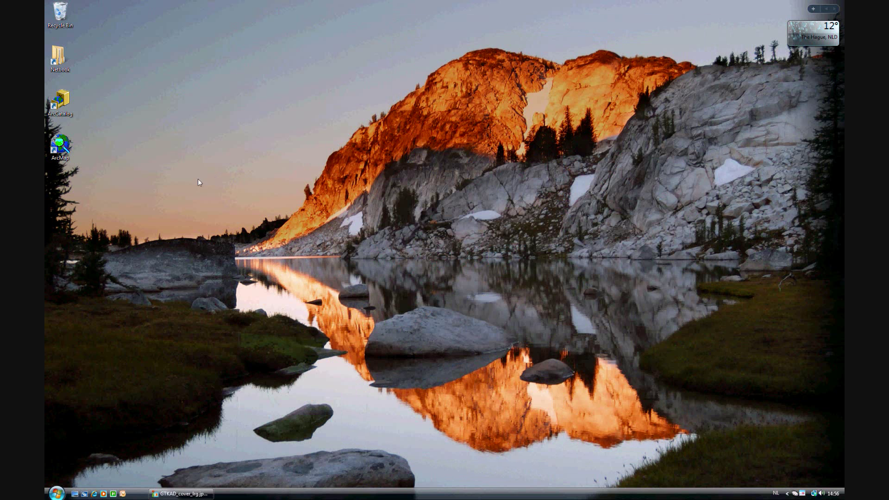
Launch ArcMap, open the existing map ex15a.mxd from Chapter15, and close the Editor toolbar
double_click(59, 148)
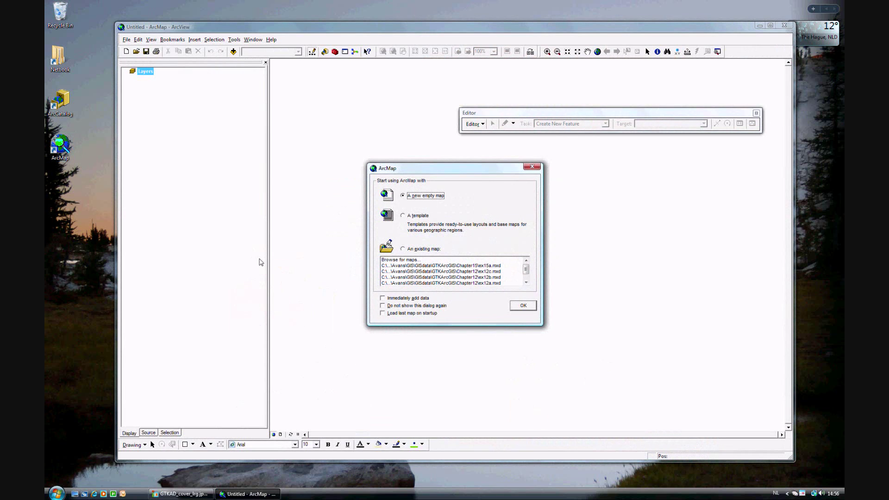
click(411, 250)
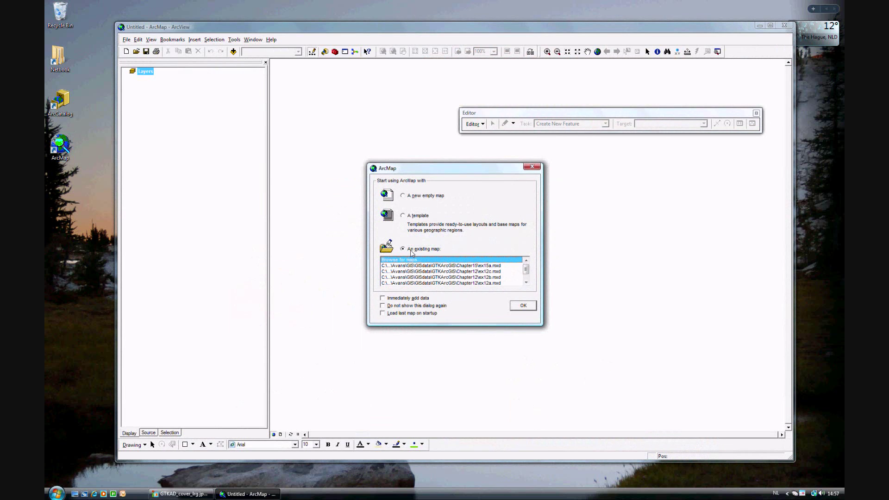
click(524, 306)
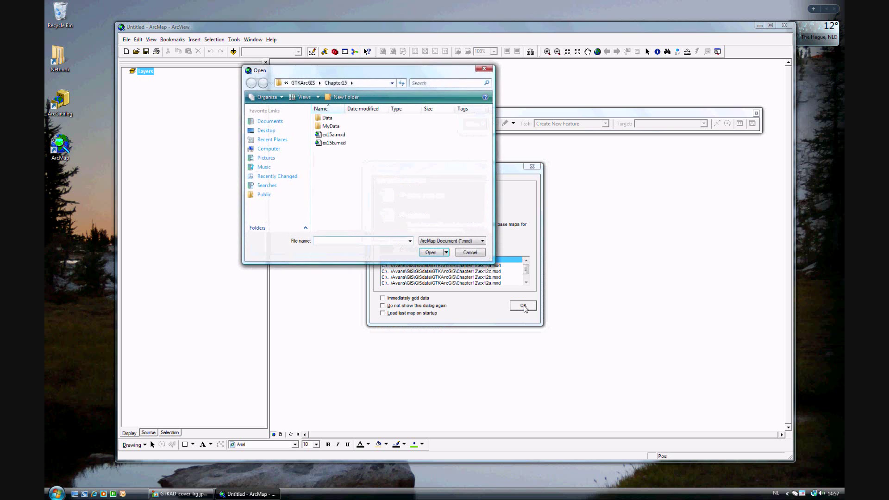
click(430, 253)
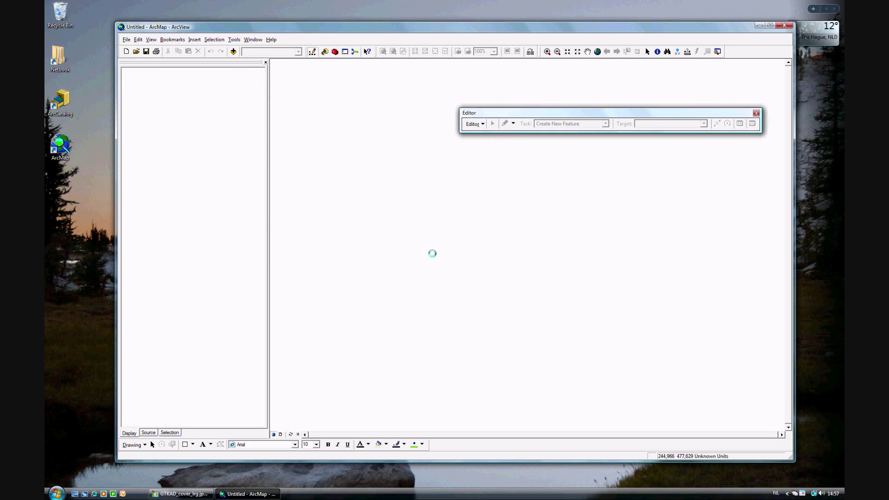
click(756, 113)
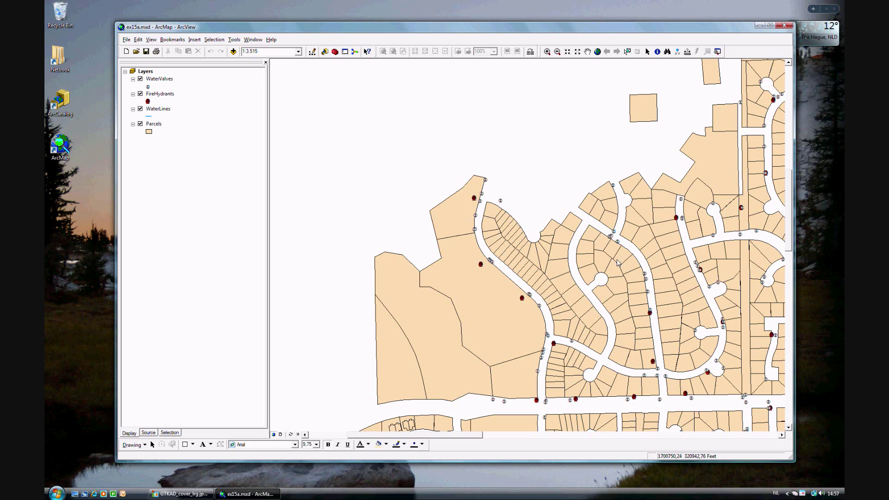
Zoom to the New Water Lines bookmark, a 1:689 close-up of parcels and valves
click(174, 41)
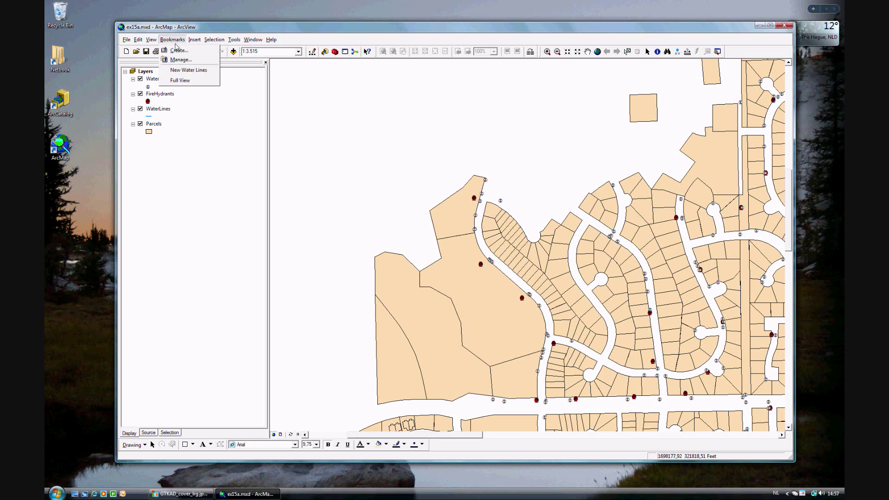
click(183, 72)
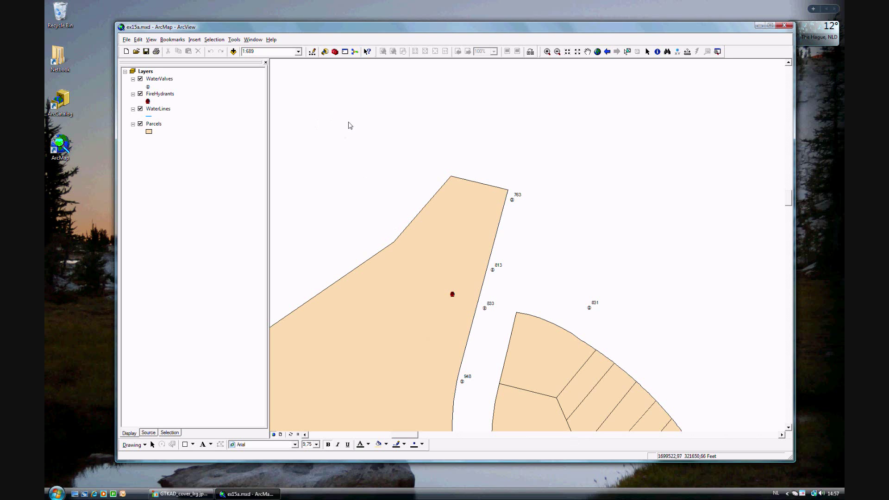
Turn on the Editor toolbar from the toolbars list and move it up and left
click(313, 52)
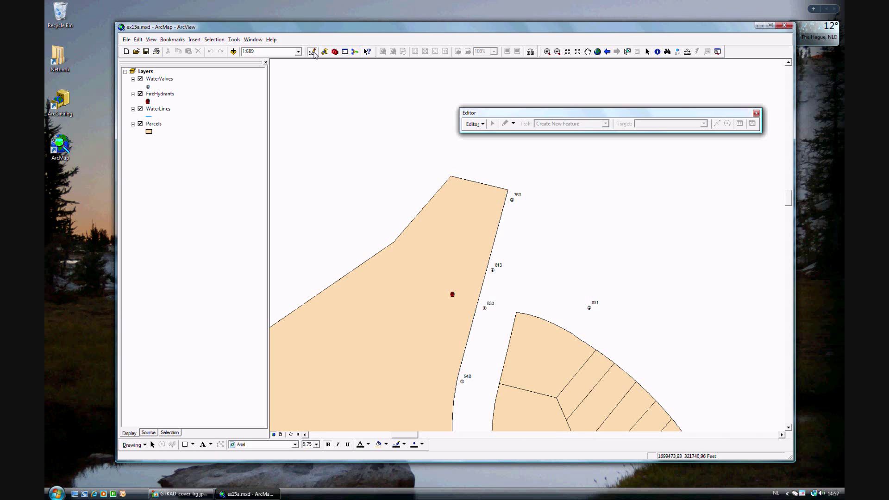
click(759, 115)
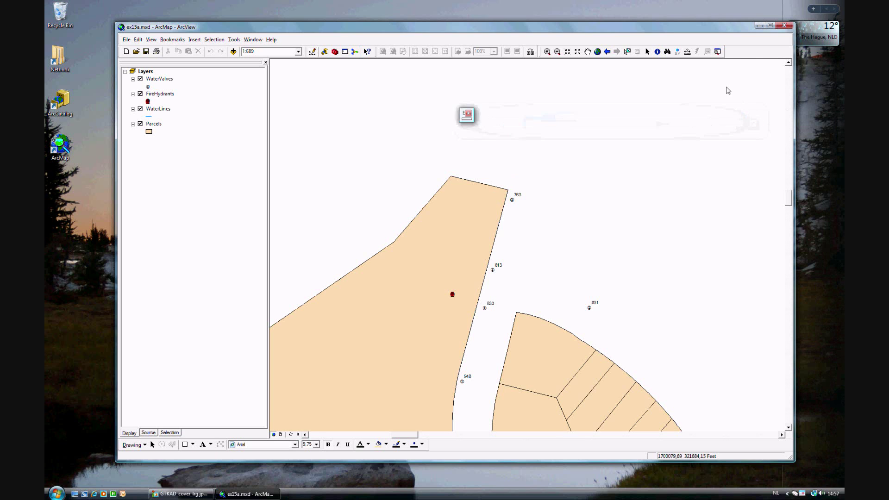
right_click(738, 53)
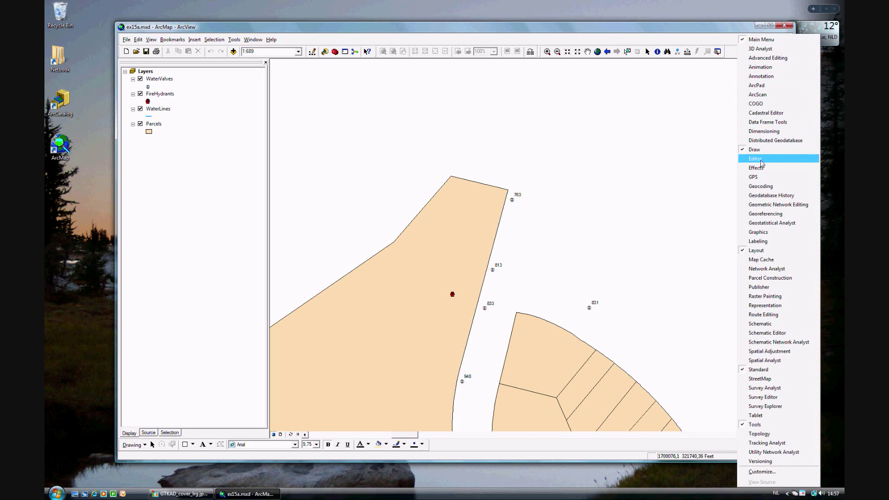
click(651, 158)
right_click(732, 56)
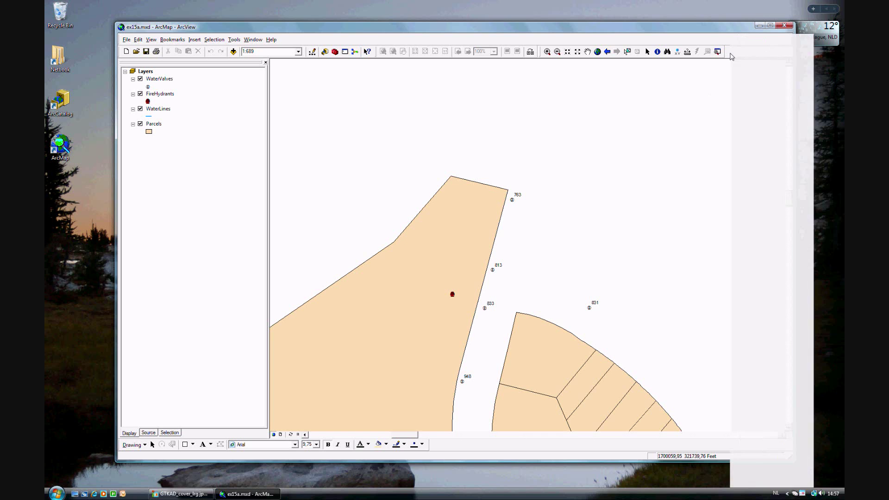
click(748, 159)
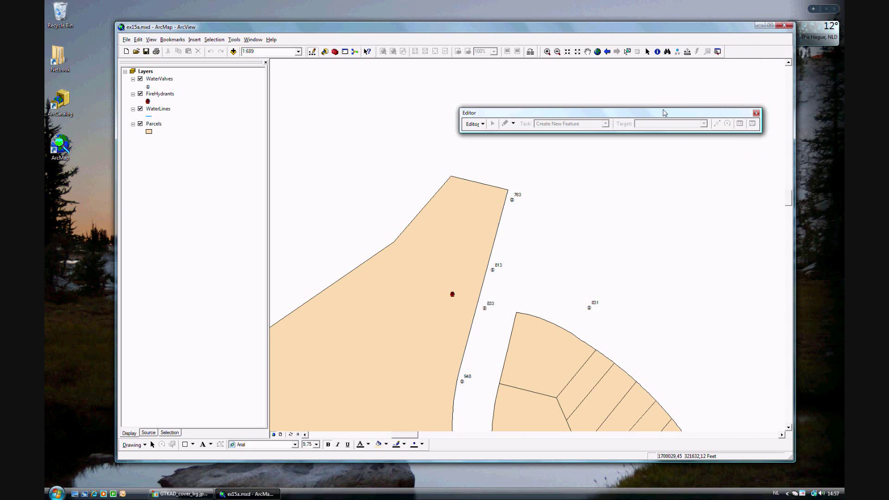
drag(663, 115, 587, 86)
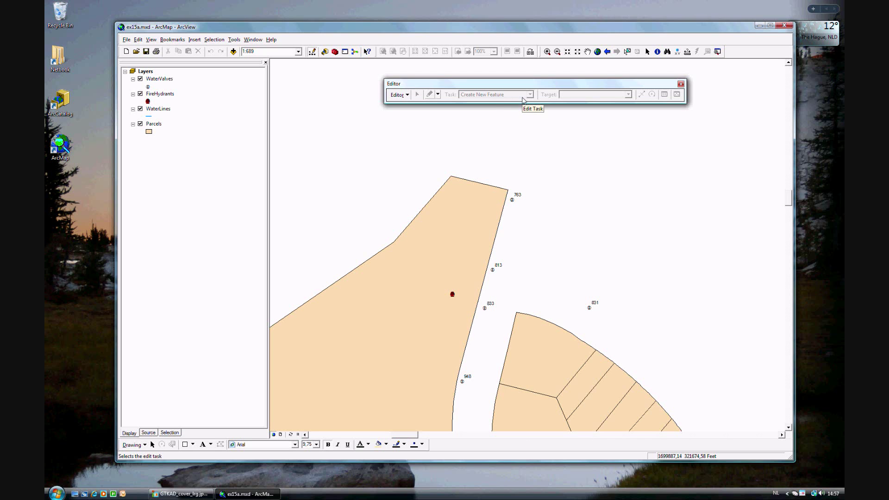
Start editing with WaterLines as the target layer and bring up the Snapping settings
click(439, 95)
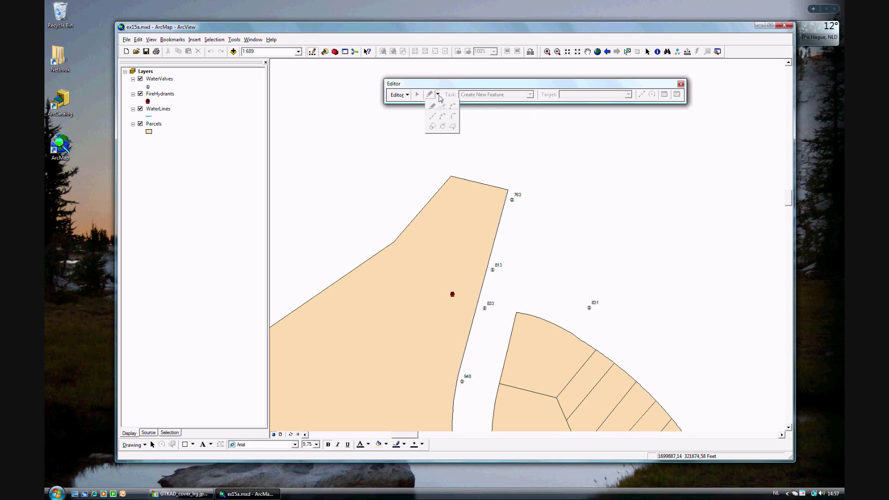
click(407, 95)
click(408, 95)
click(408, 95)
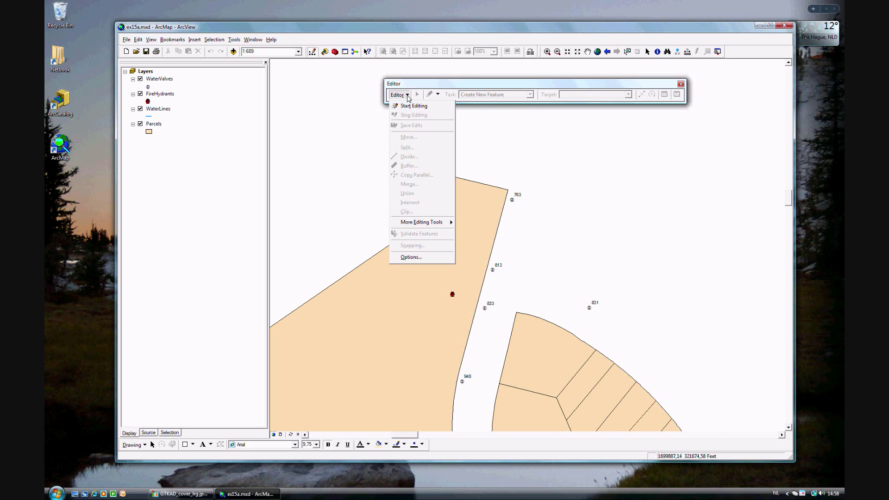
click(410, 106)
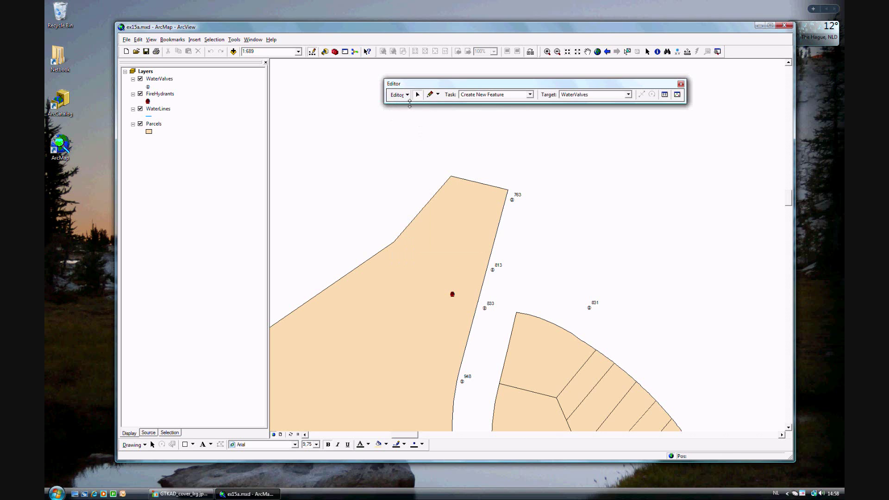
click(629, 95)
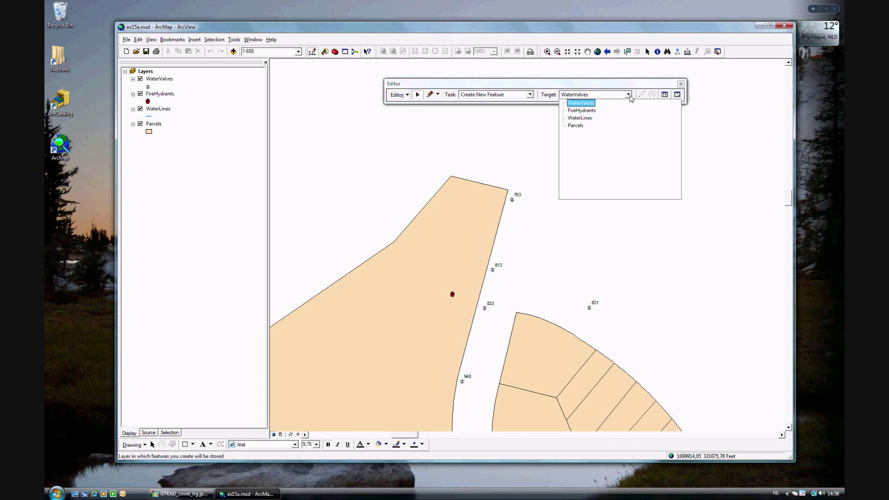
click(580, 119)
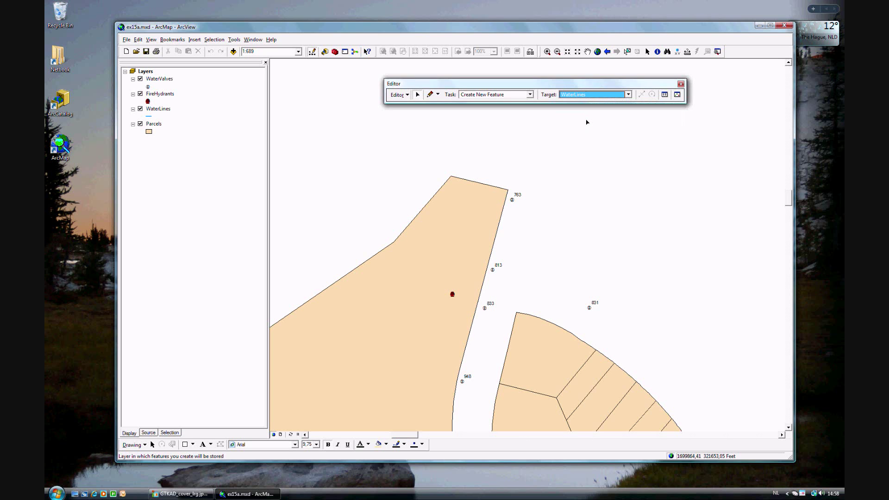
click(407, 96)
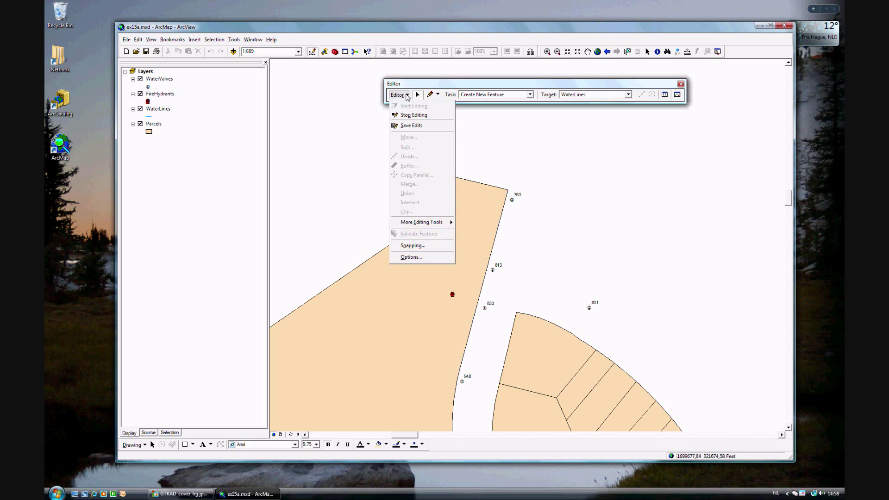
click(422, 247)
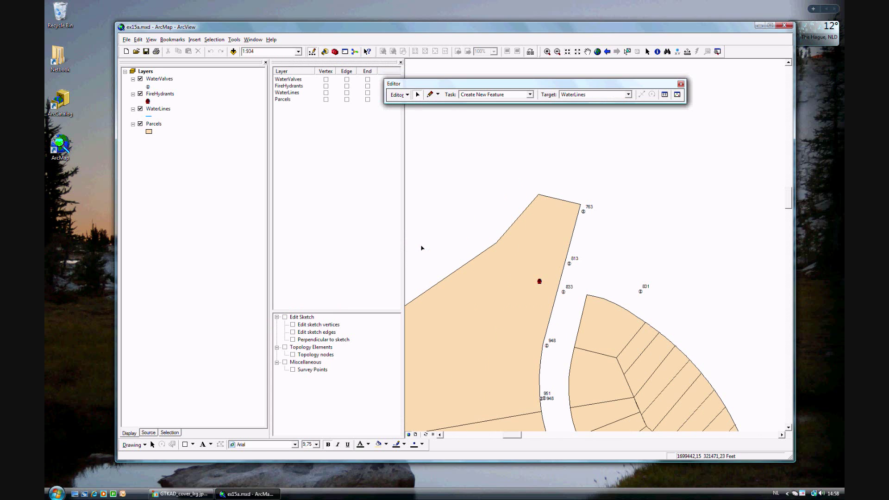
Enable vertex snapping for WaterValves and FireHydrants, keeping snapping tolerance at 7 pixels
click(326, 80)
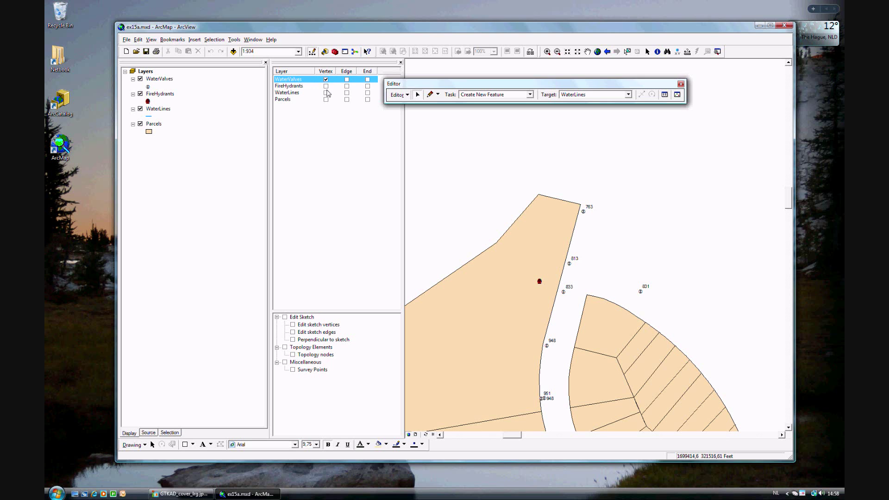
click(326, 87)
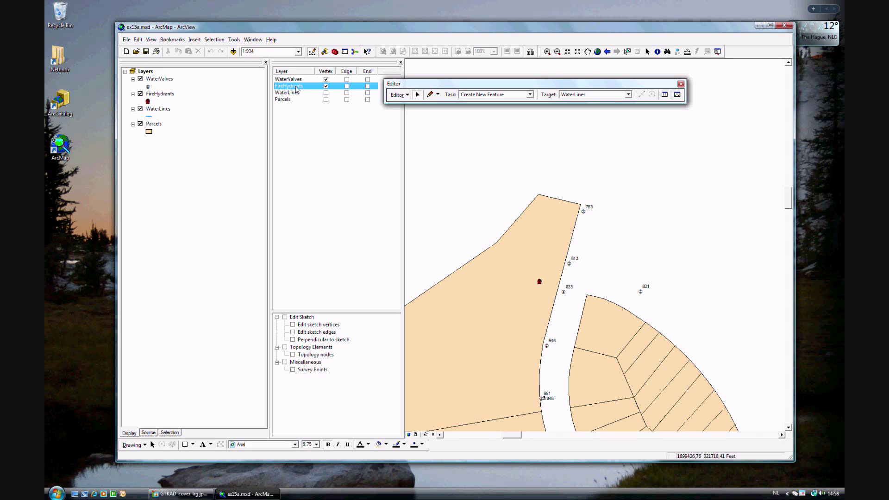
click(408, 95)
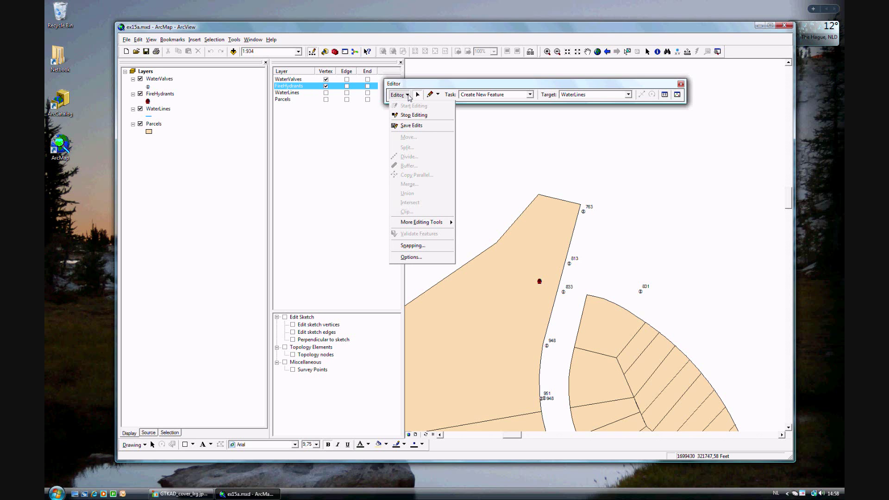
click(414, 258)
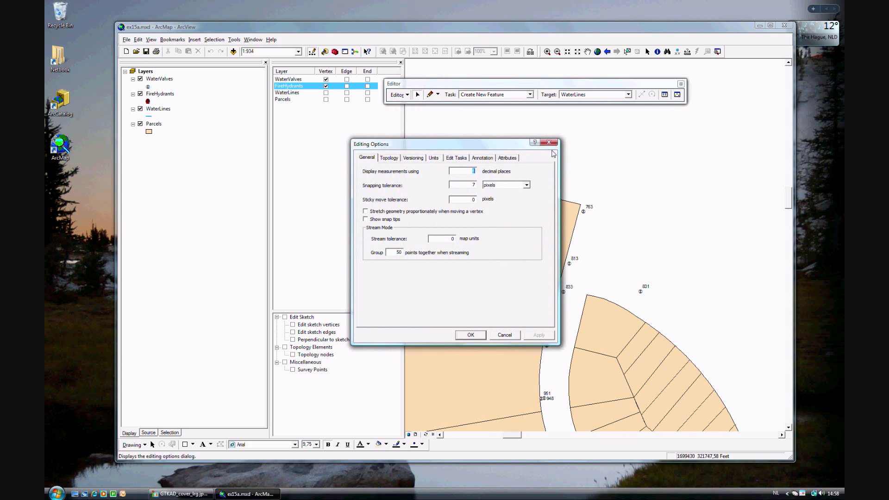
click(527, 185)
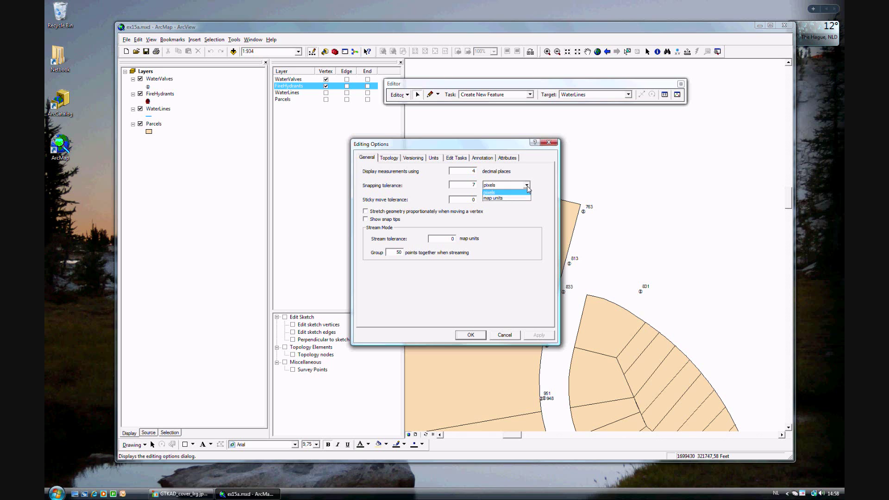
click(529, 189)
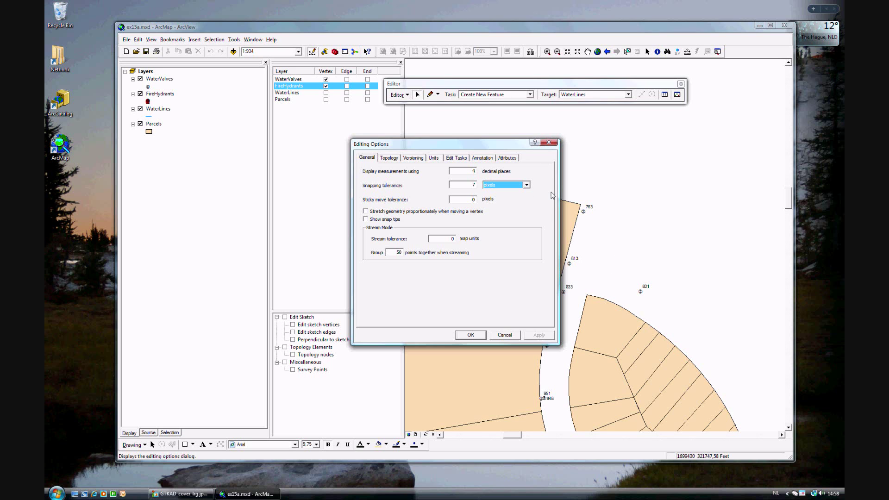
click(554, 143)
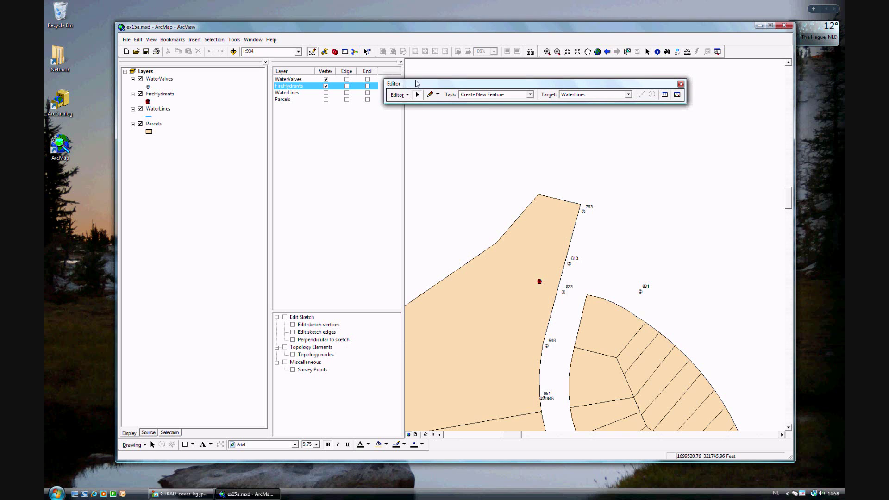
Sketch a water line snapped from valve 763 to valve 813
drag(428, 85, 532, 89)
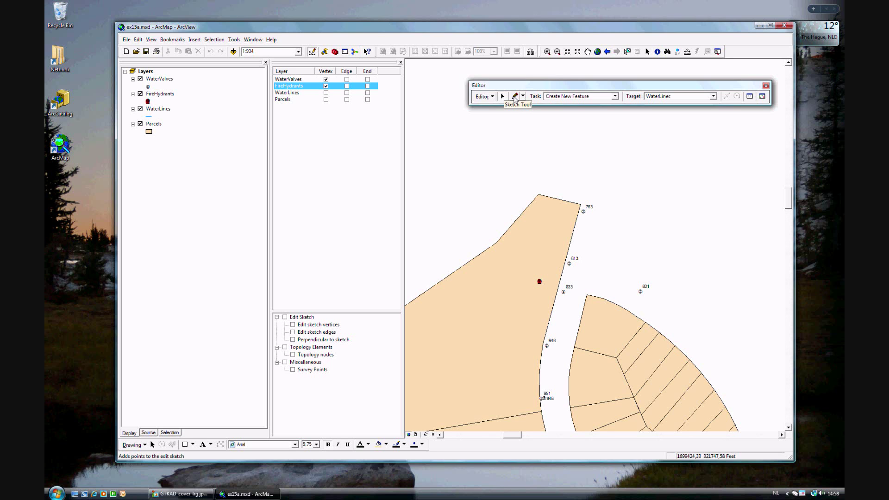
click(515, 97)
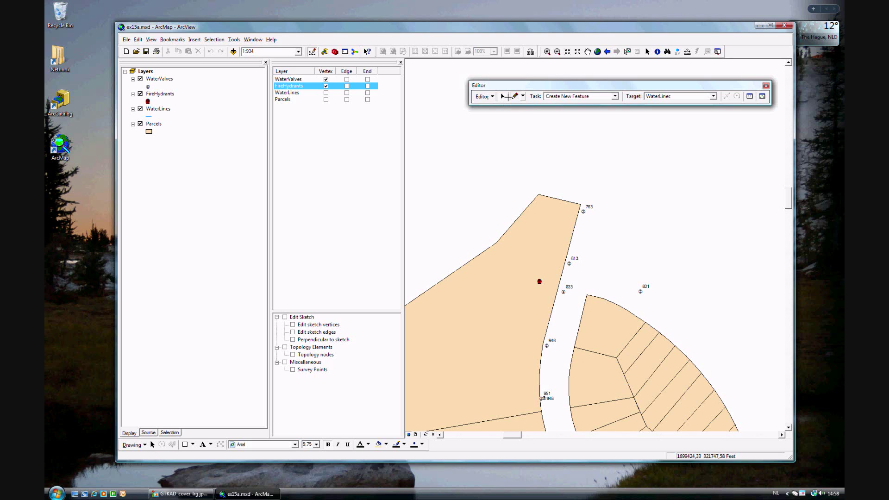
click(585, 213)
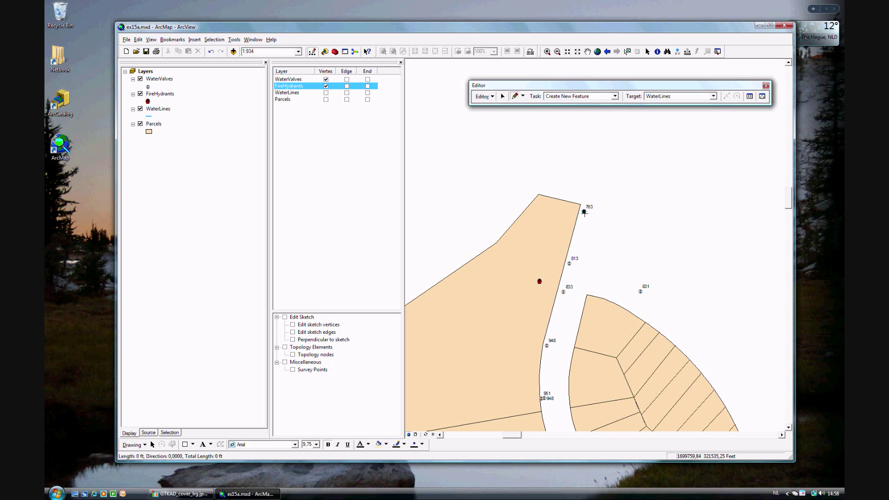
double_click(570, 264)
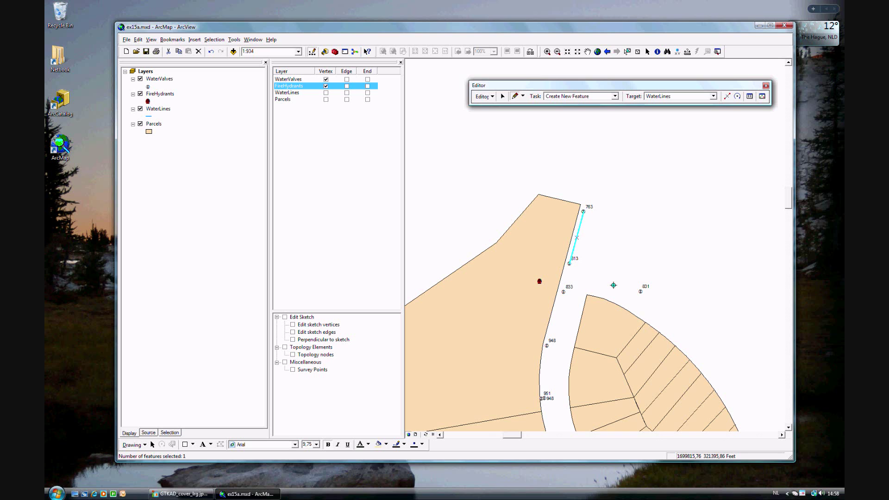
Sketch water lines from valve 813 to valve 831 and from valve 813 to the hydrant
click(570, 264)
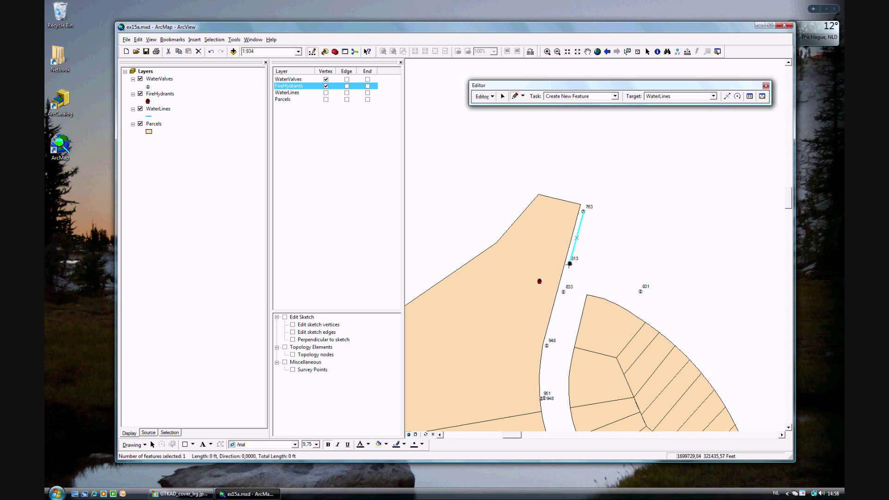
double_click(642, 292)
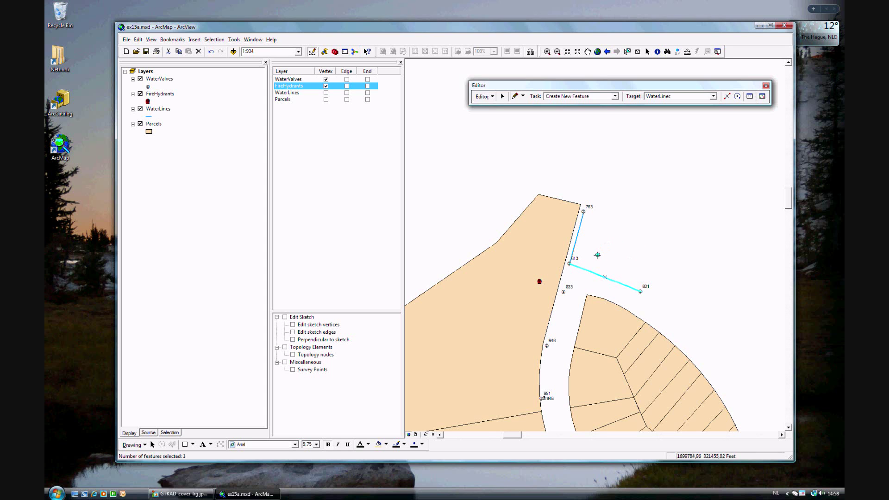
click(571, 264)
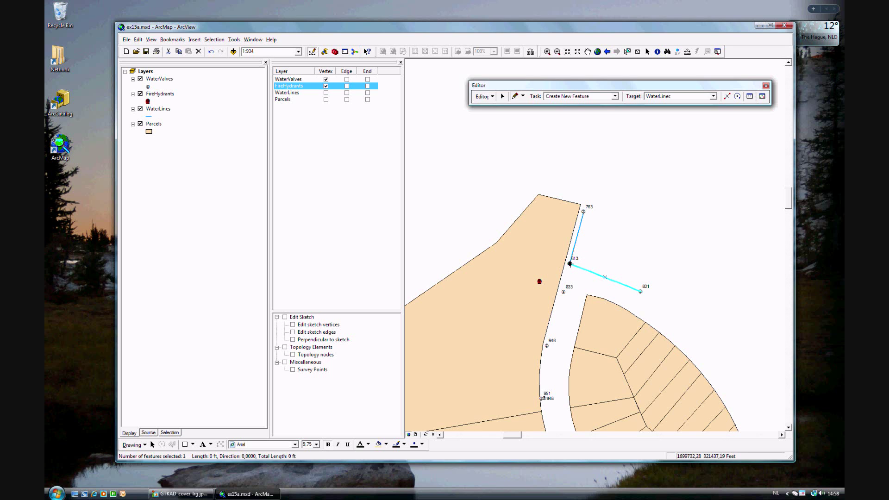
double_click(539, 281)
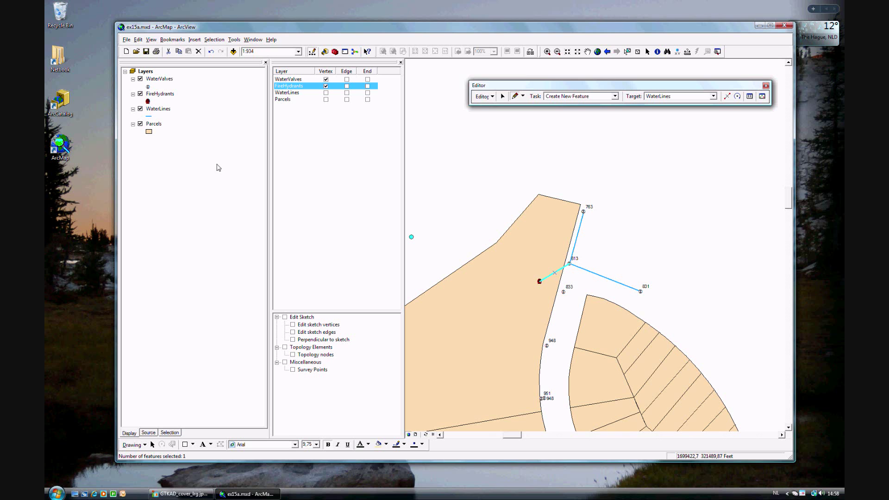
In the WaterLines attribute table, change the hydrant line's Line Type from Main to Hydrant Lateral
right_click(156, 114)
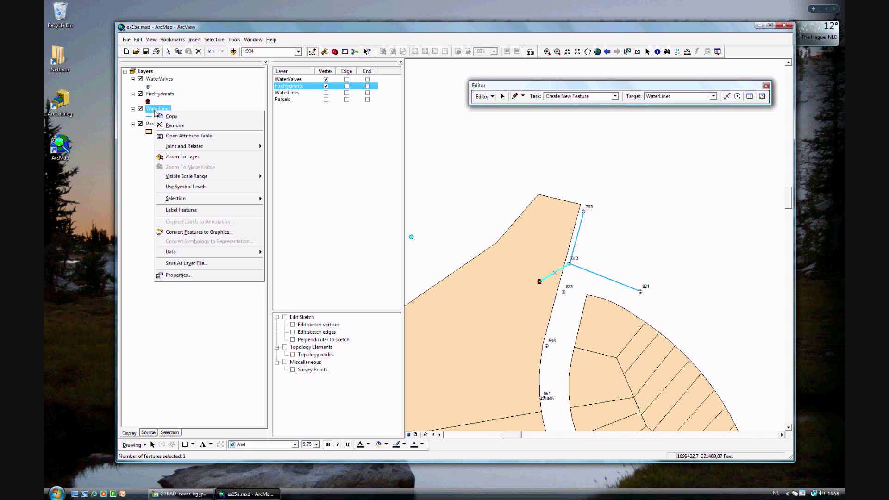
click(178, 137)
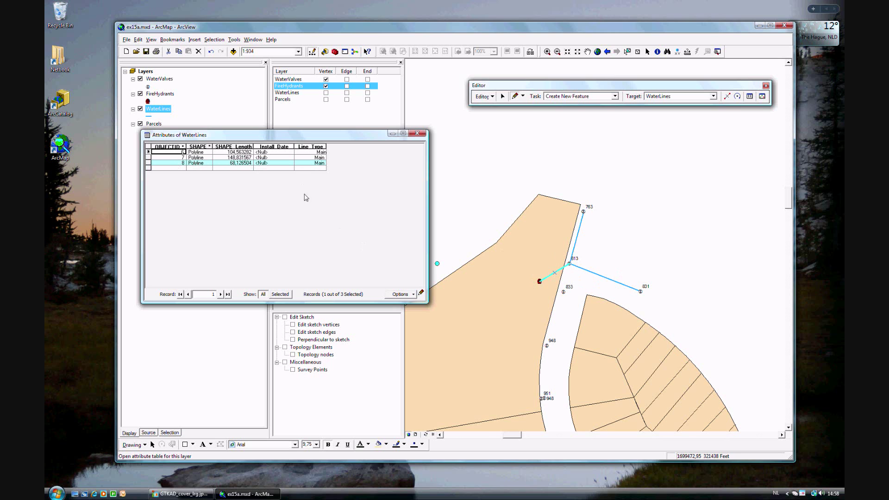
click(324, 163)
click(323, 163)
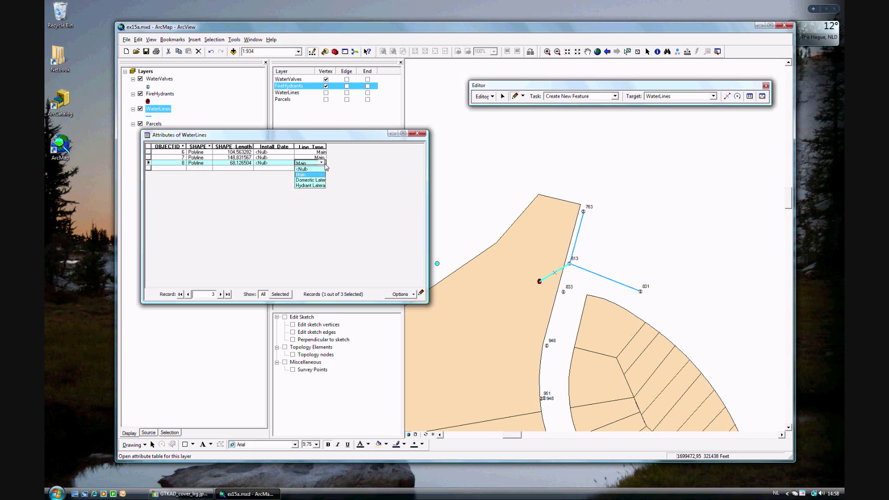
click(319, 186)
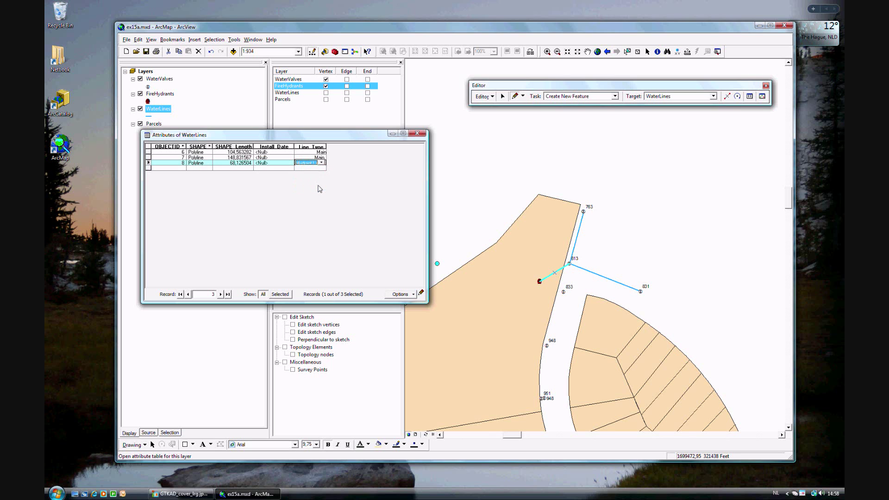